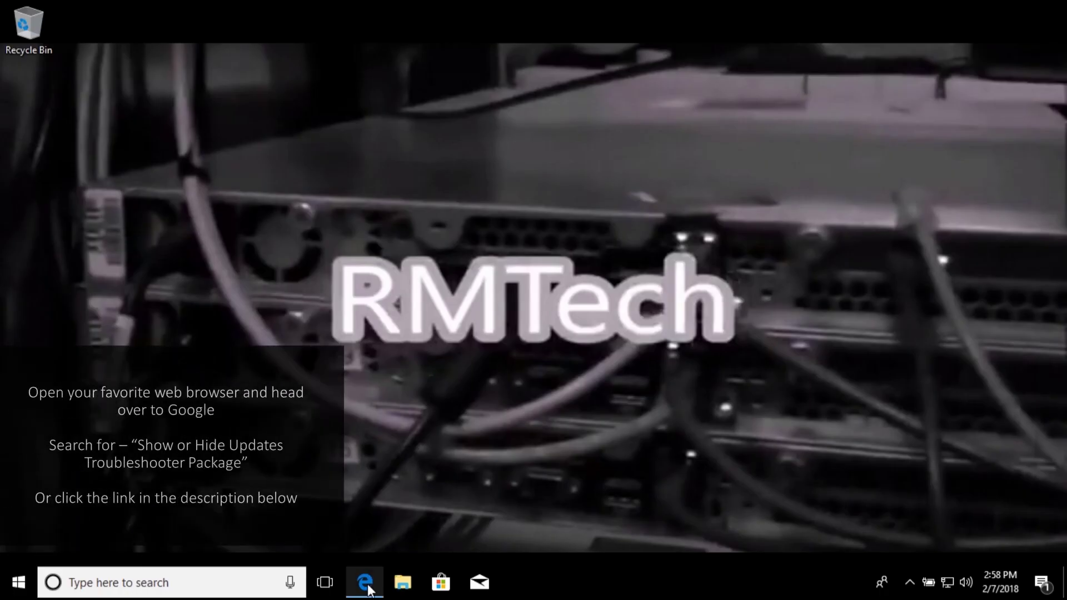
Step: In Edge, search Google for 'show or hide updates troubleshooter package'
left_click(368, 587)
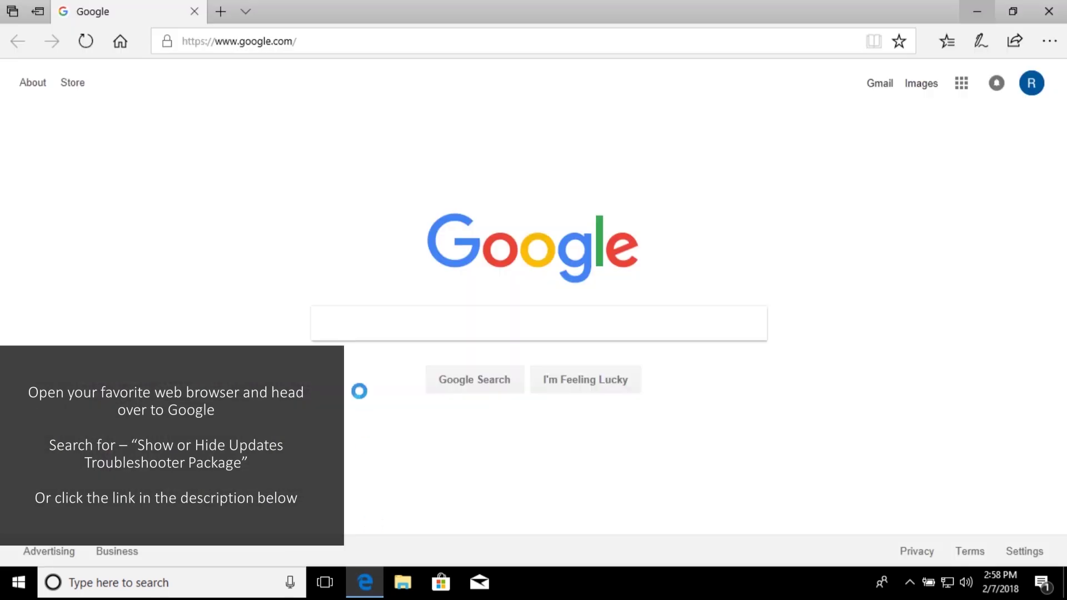
type("sh")
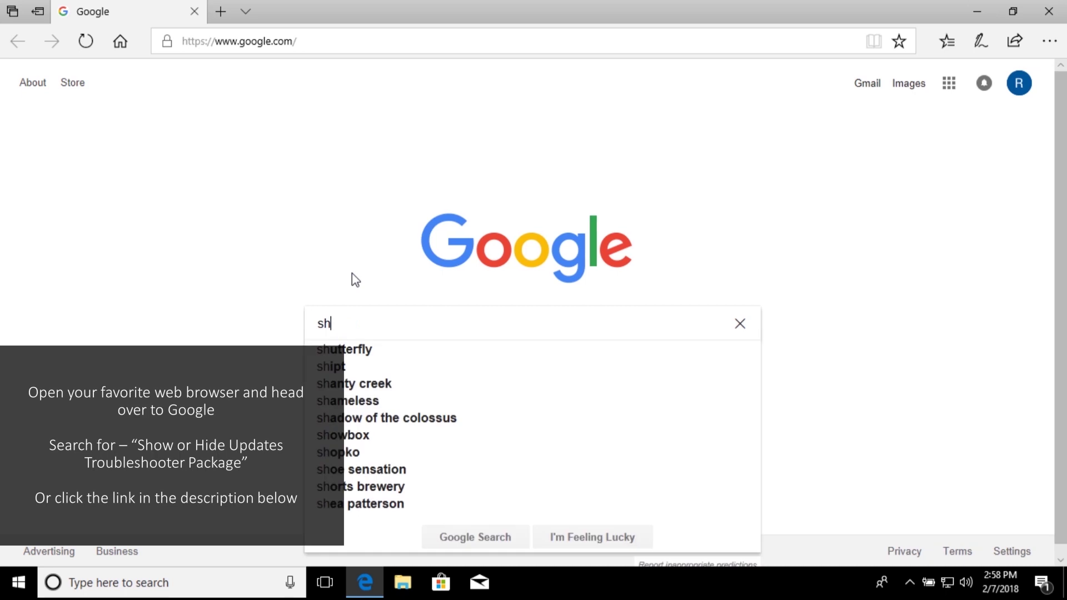
type("ow or ")
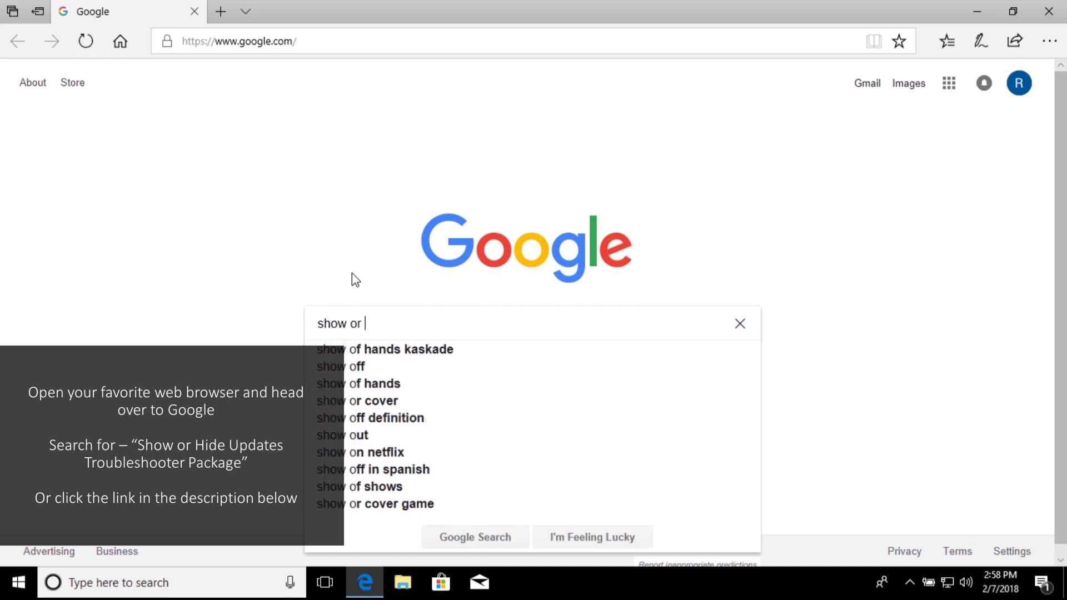
type("hide ")
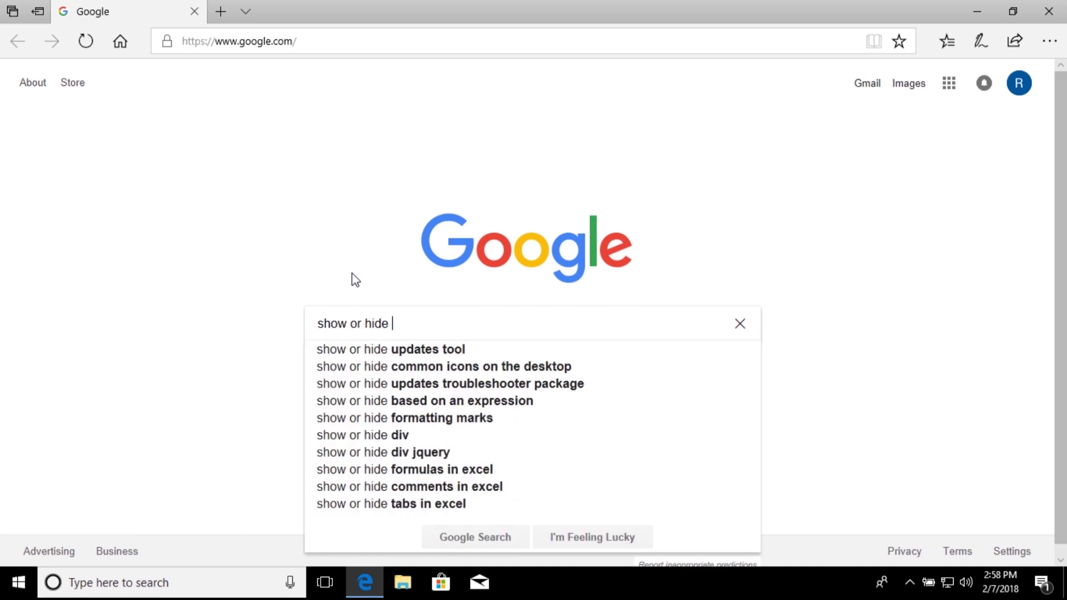
type("updates ")
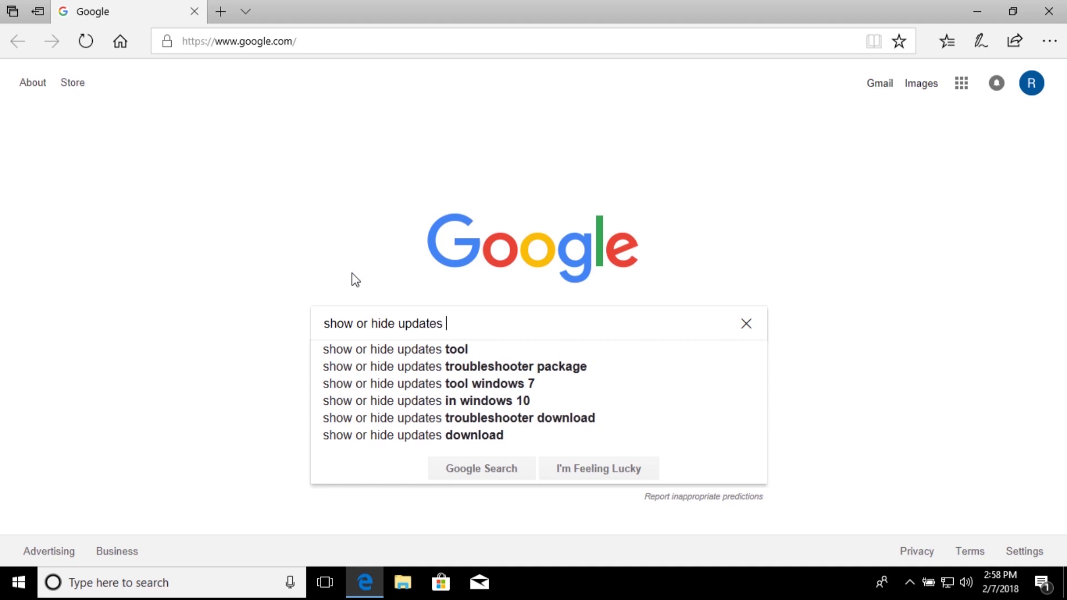
type("troubles")
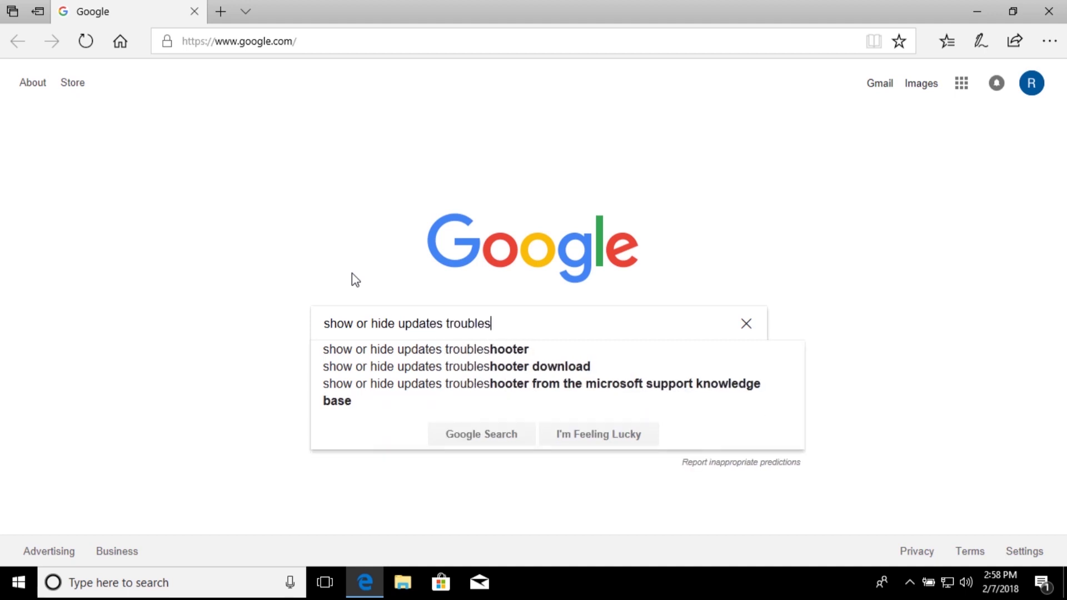
type("hooter")
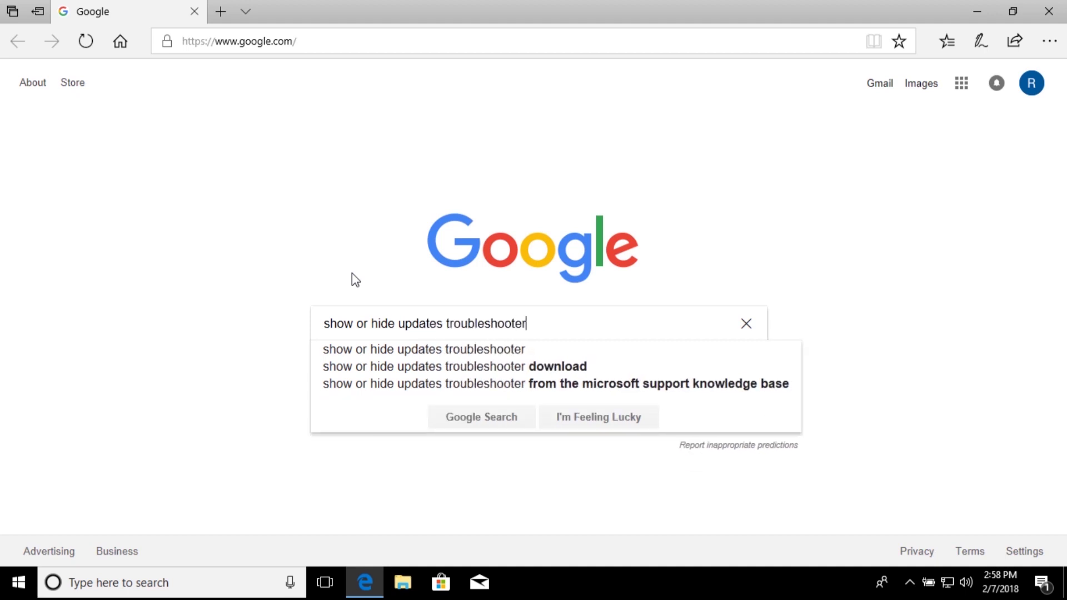
type(" package")
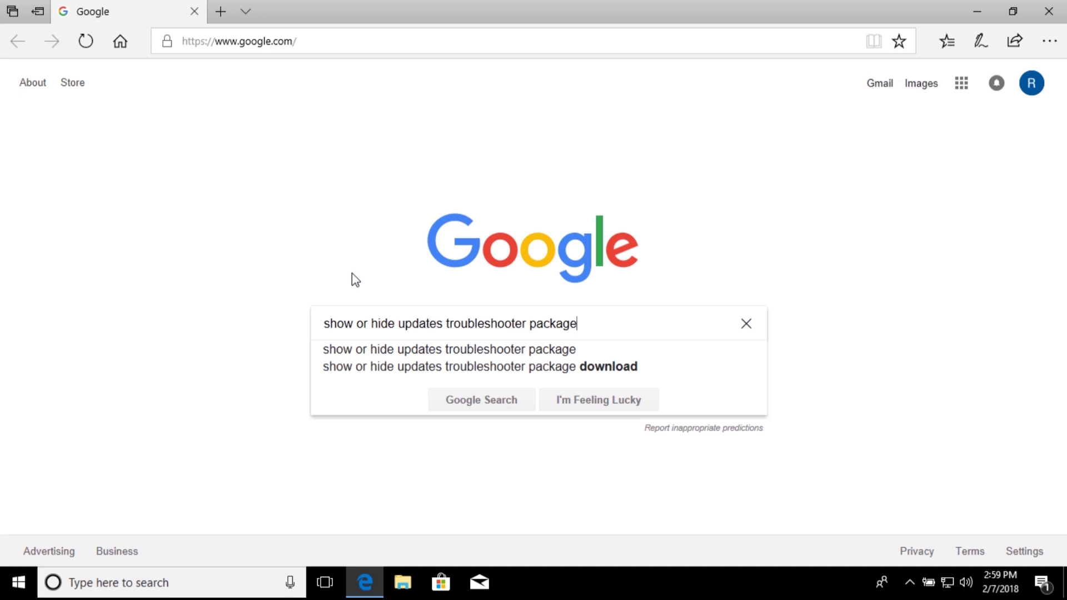
key("Return")
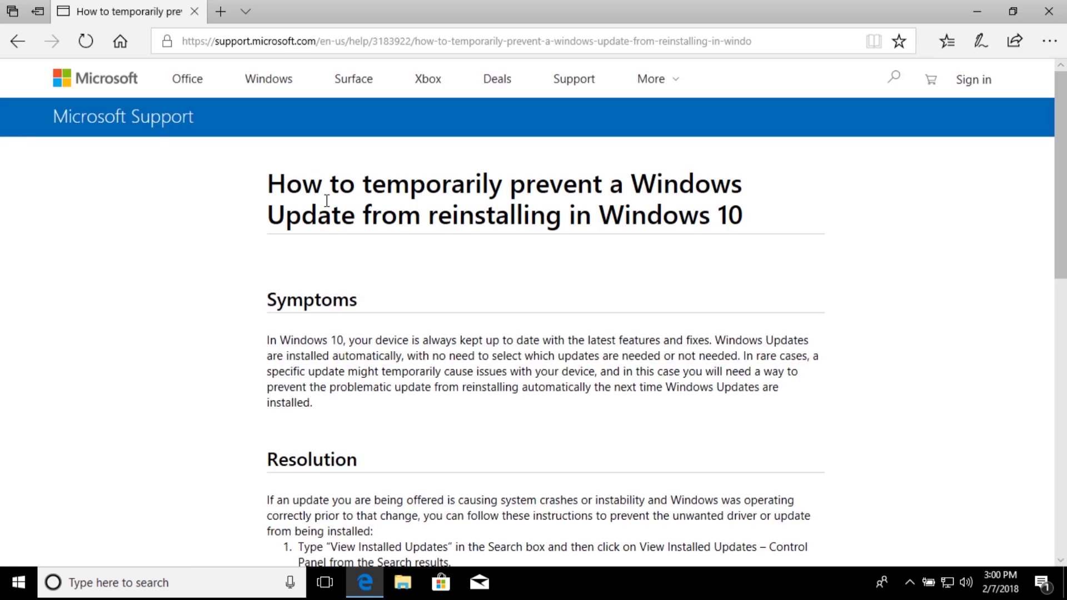
Step: Download and save wushowhide.diagcab from the Microsoft Support article, then open its Downloads folder
scroll(196, 215, "down", 15)
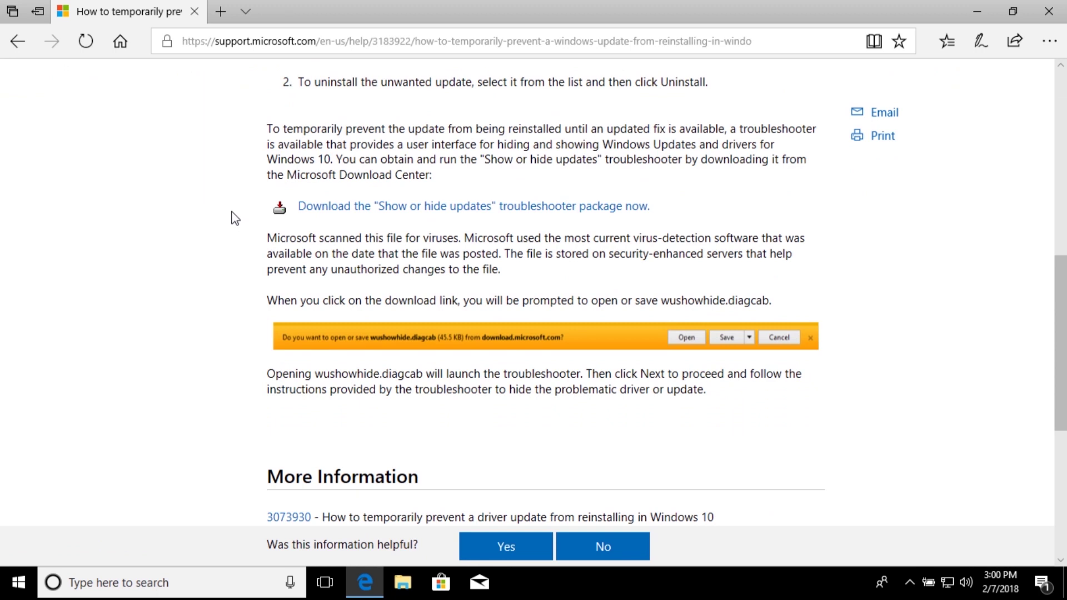
left_click(328, 211)
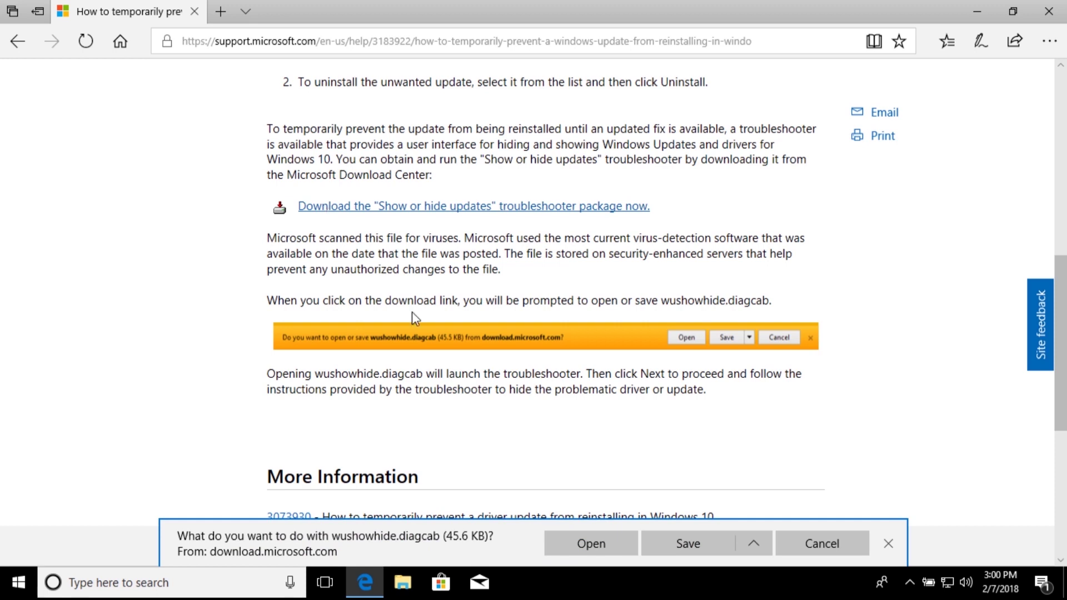
left_click(657, 550)
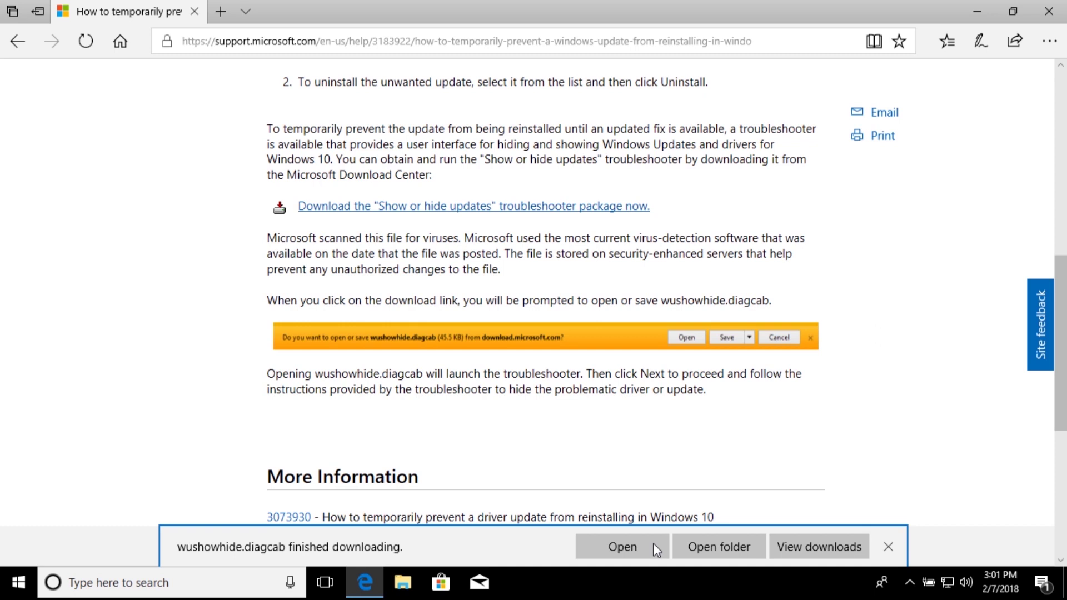
left_click(719, 547)
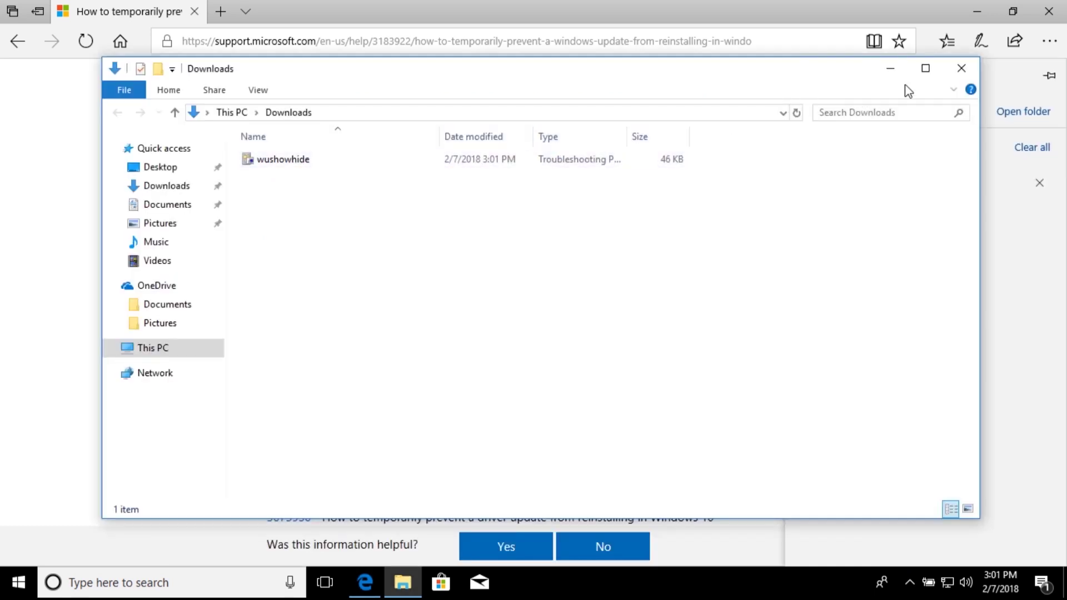
Step: Close the Downloads folder window
left_click(960, 71)
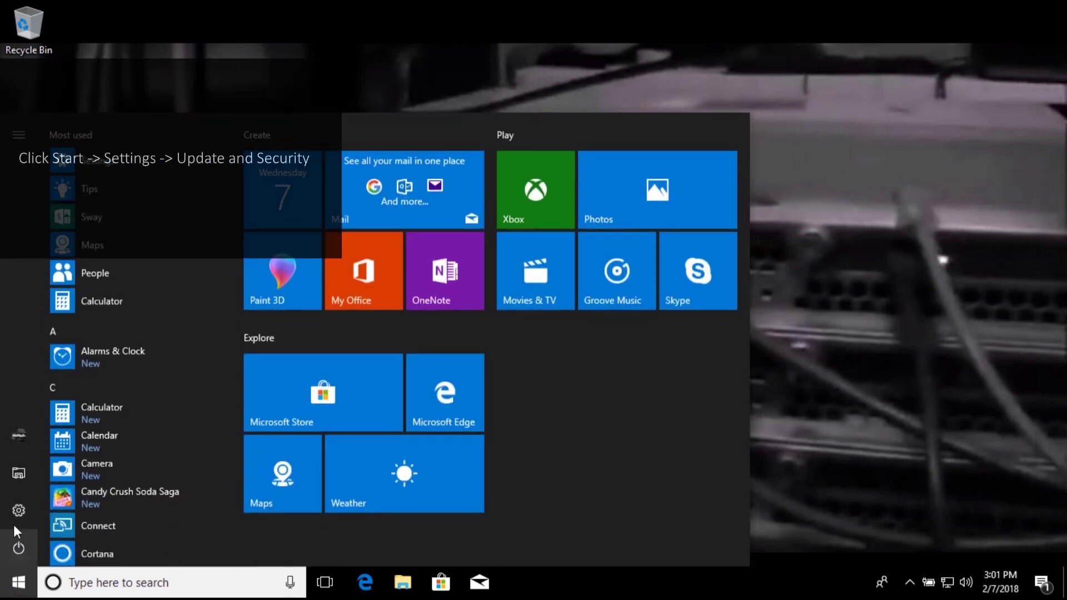
Step: Go to Settings > Update & Security and view the installed update history
left_click(19, 511)
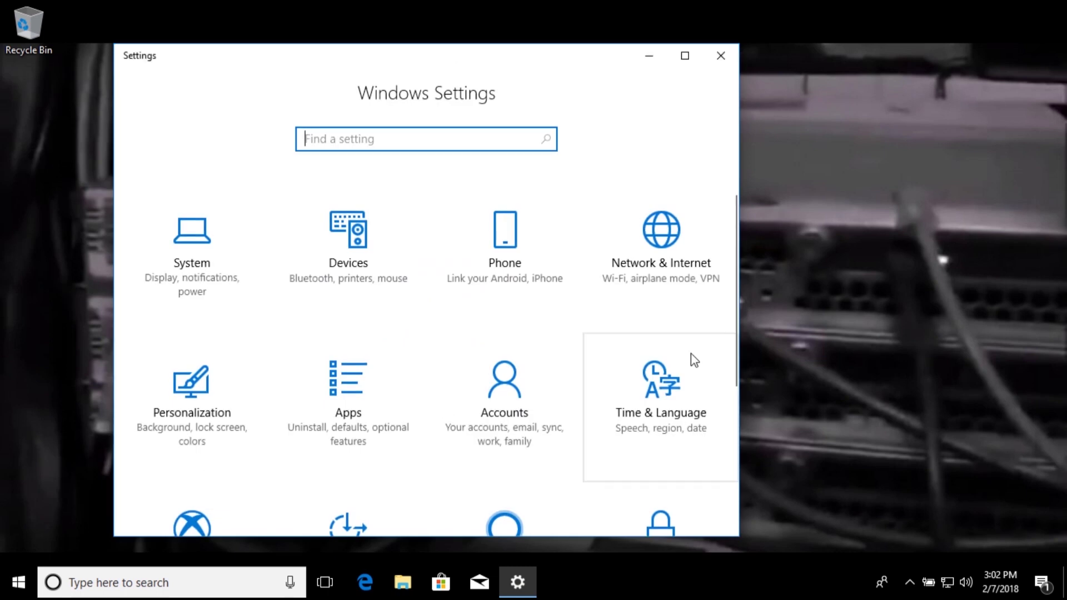
left_click_drag(736, 347, 731, 496)
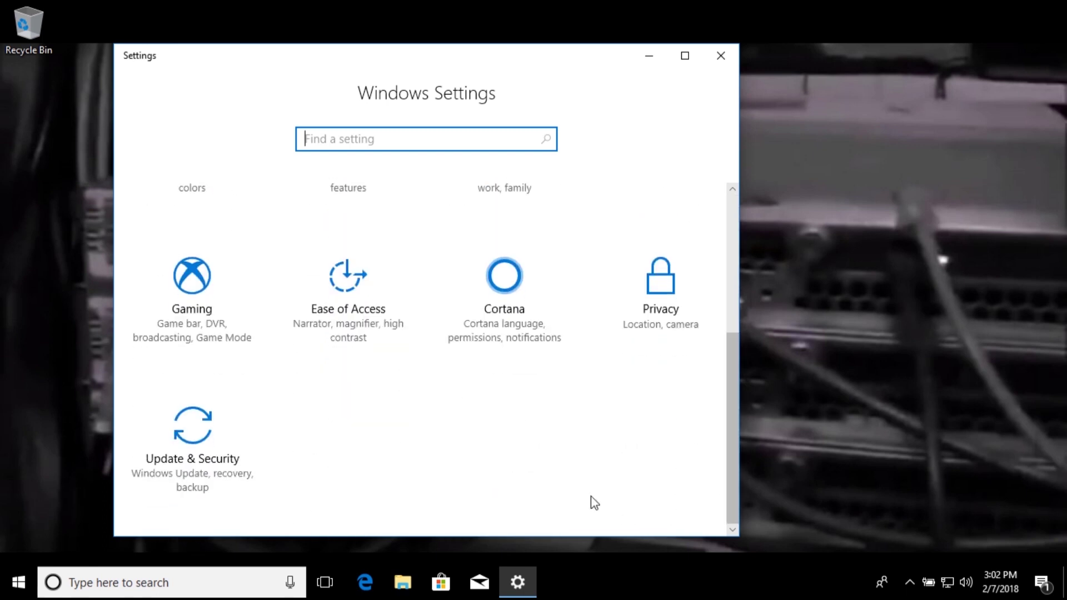
left_click(196, 445)
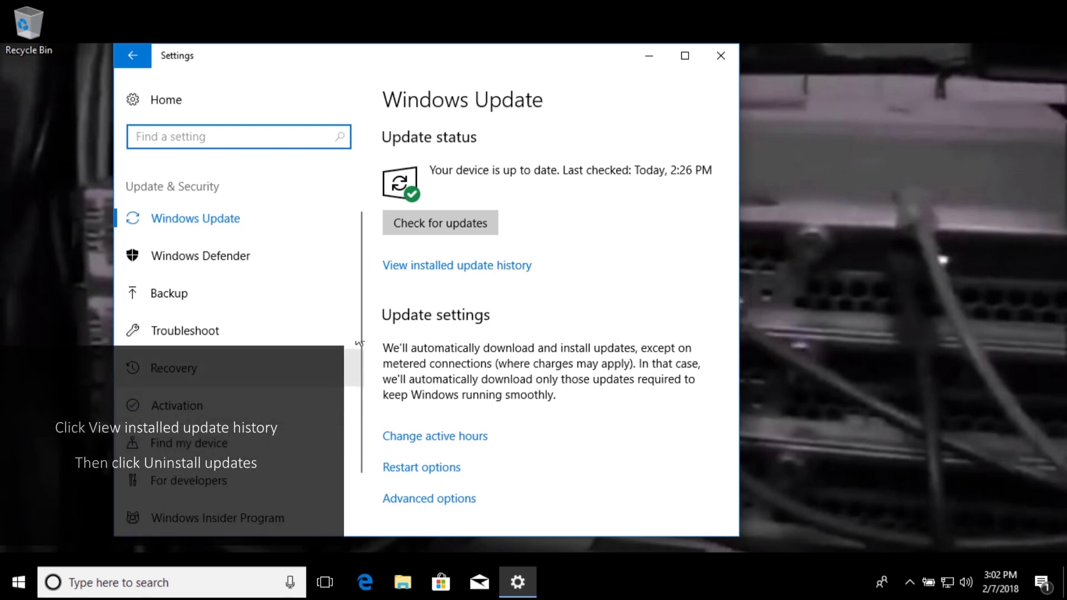
left_click(431, 271)
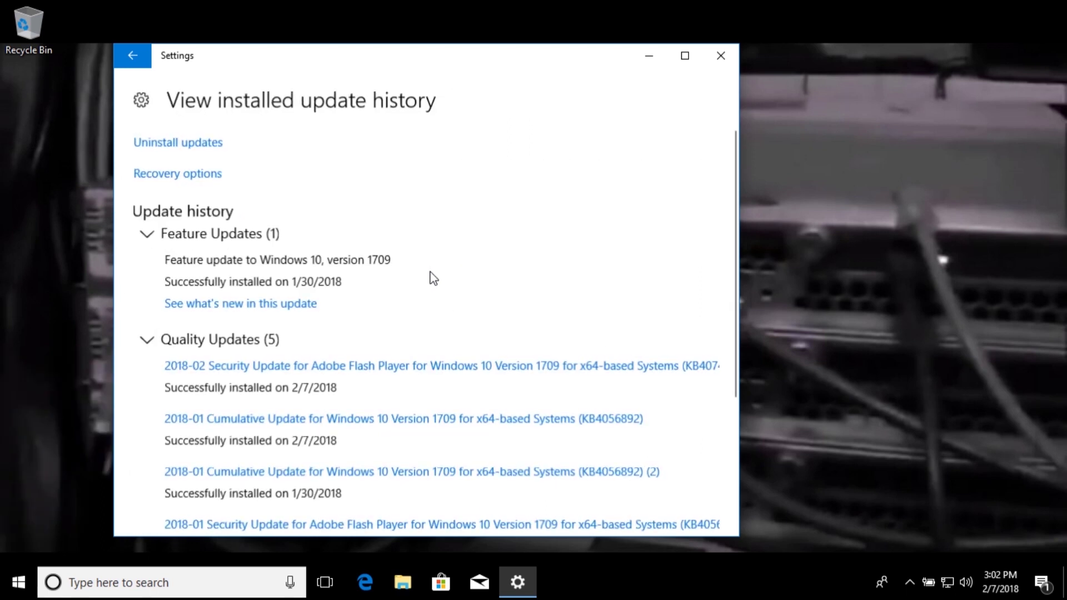
Step: Go to Uninstall updates to list installed updates, including KB4056892
left_click(202, 145)
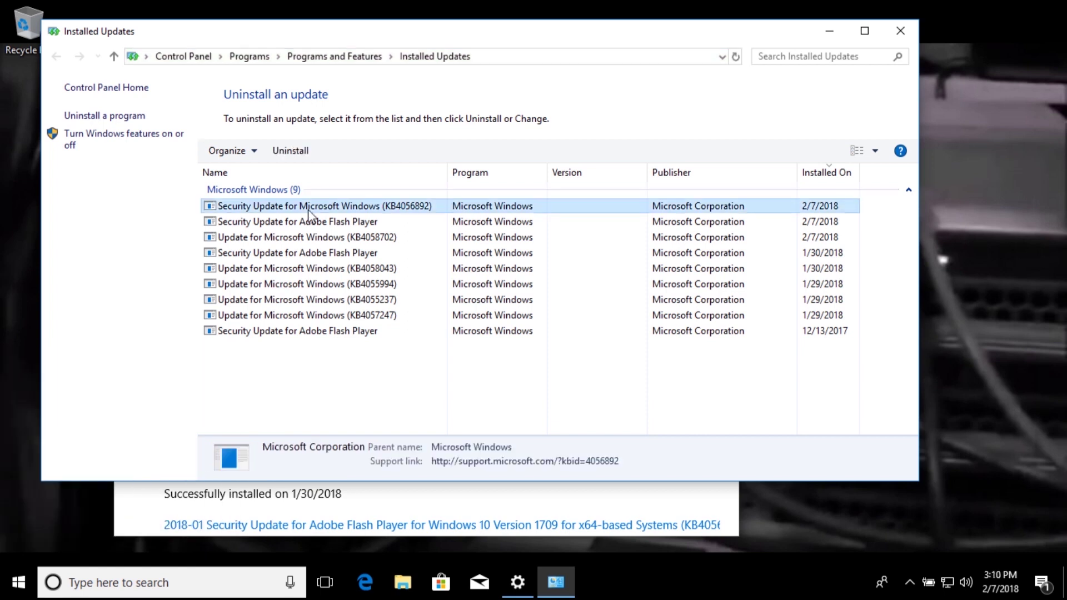
Step: Uninstall security update KB4056892 and confirm the removal with Yes
right_click(309, 211)
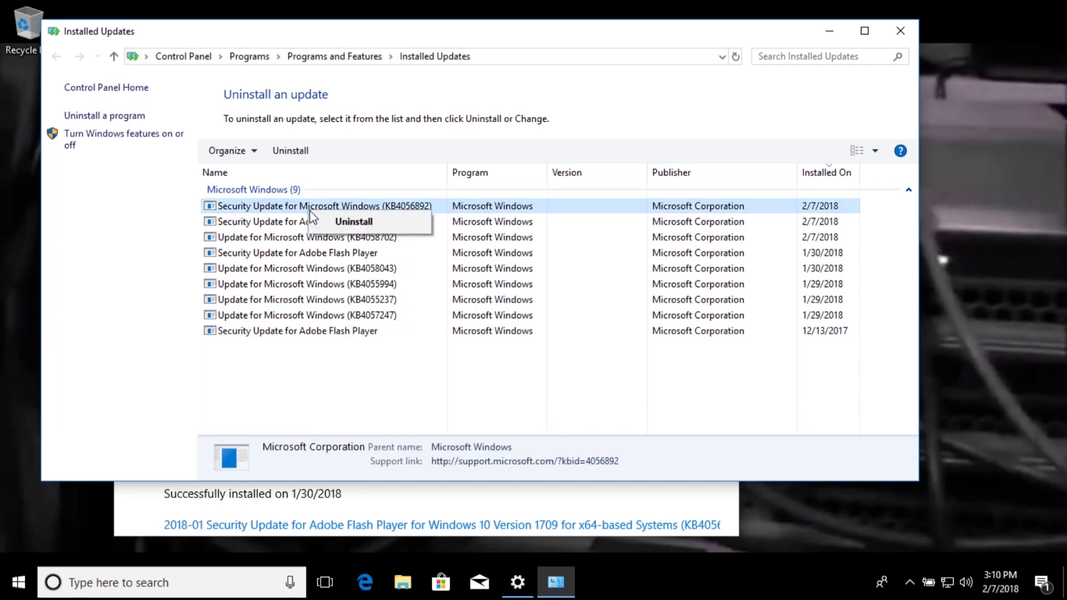
left_click(342, 224)
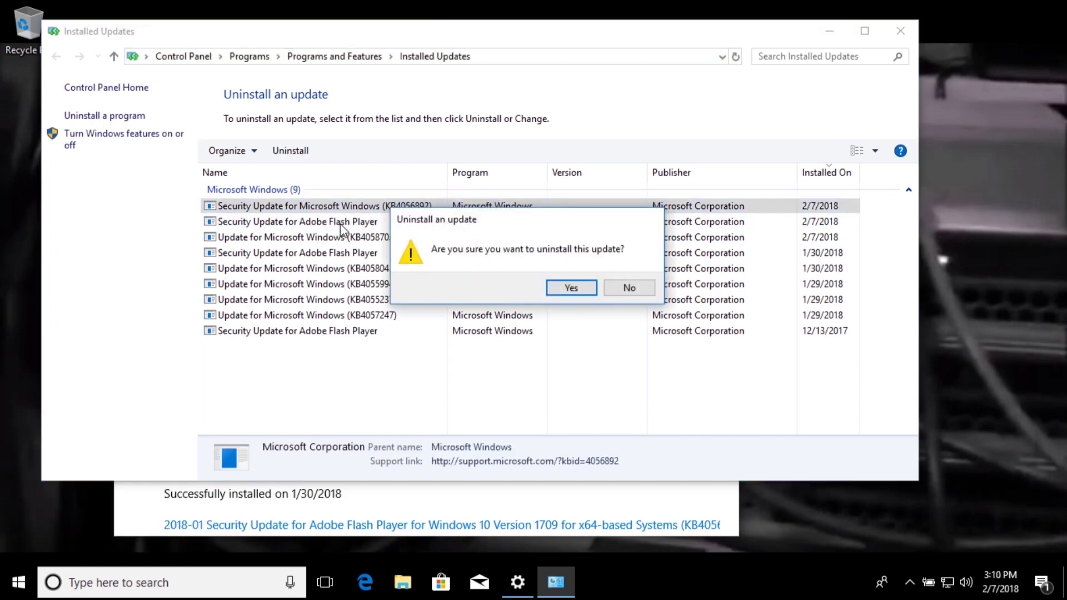
left_click(557, 290)
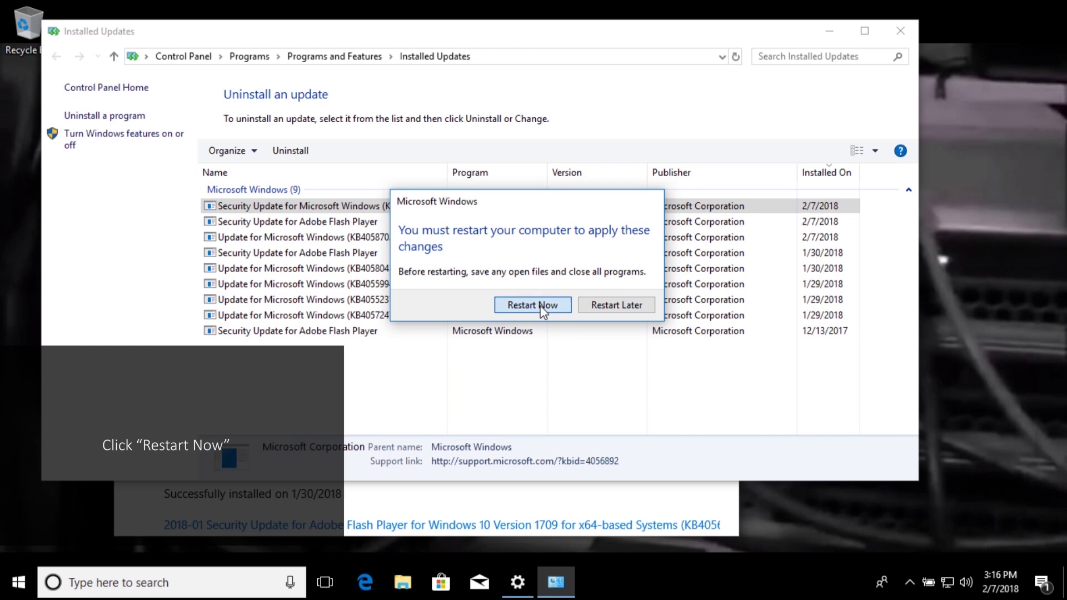
Step: Restart Windows now to finish removing KB4056892
left_click(543, 308)
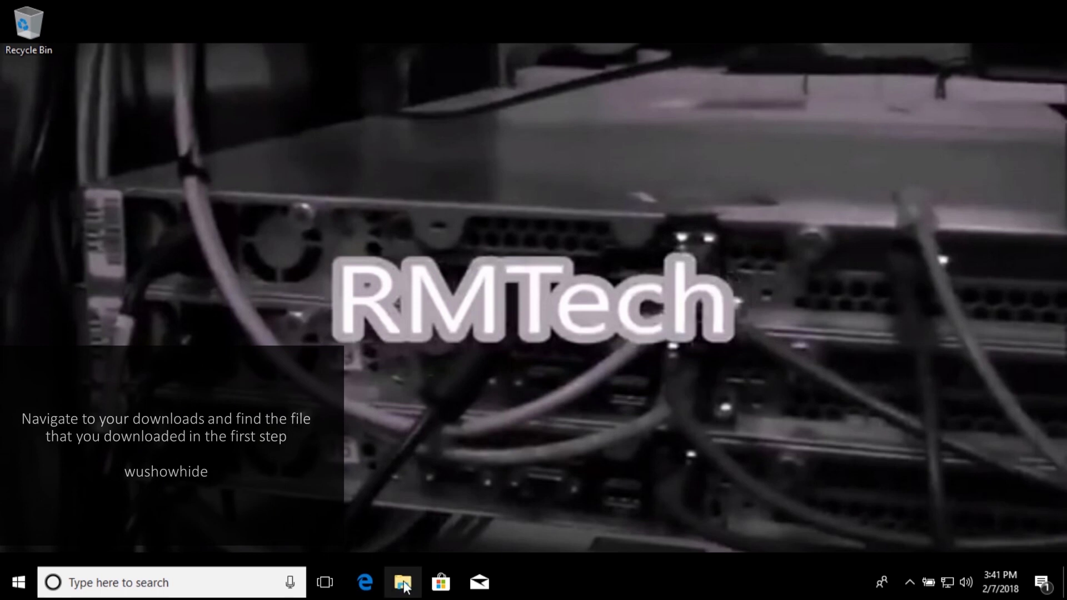
Step: Run the wushowhide troubleshooter from File Explorer's Downloads folder
left_click(404, 585)
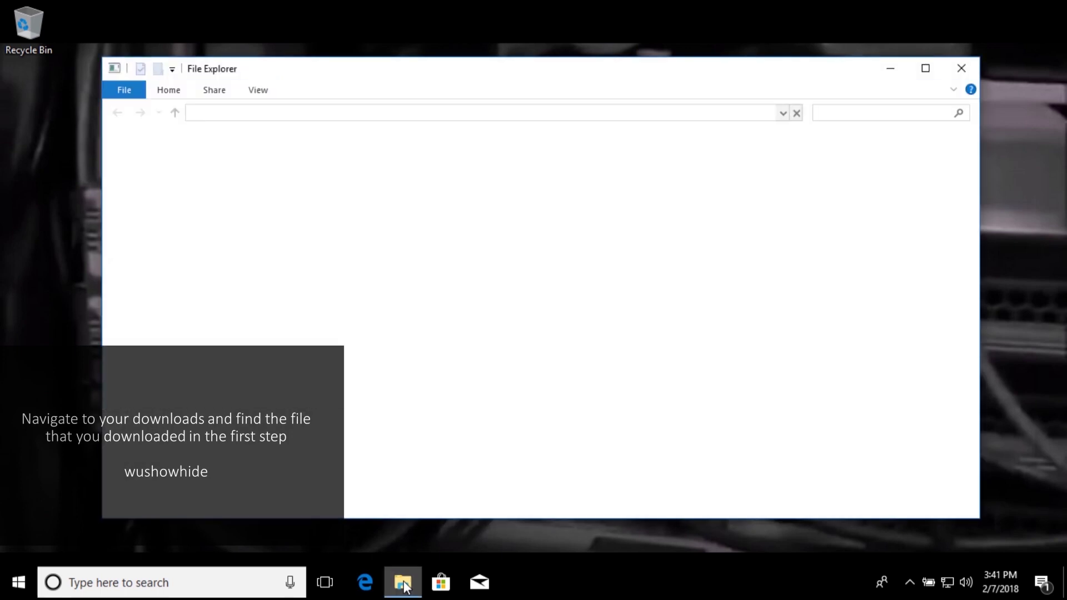
left_click(167, 185)
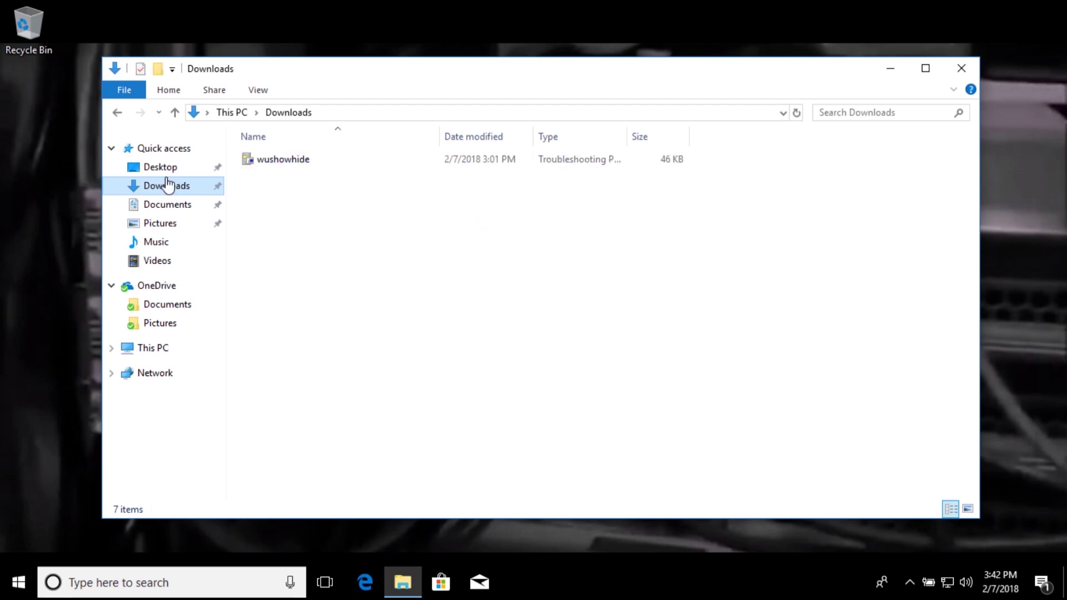
left_click(276, 160)
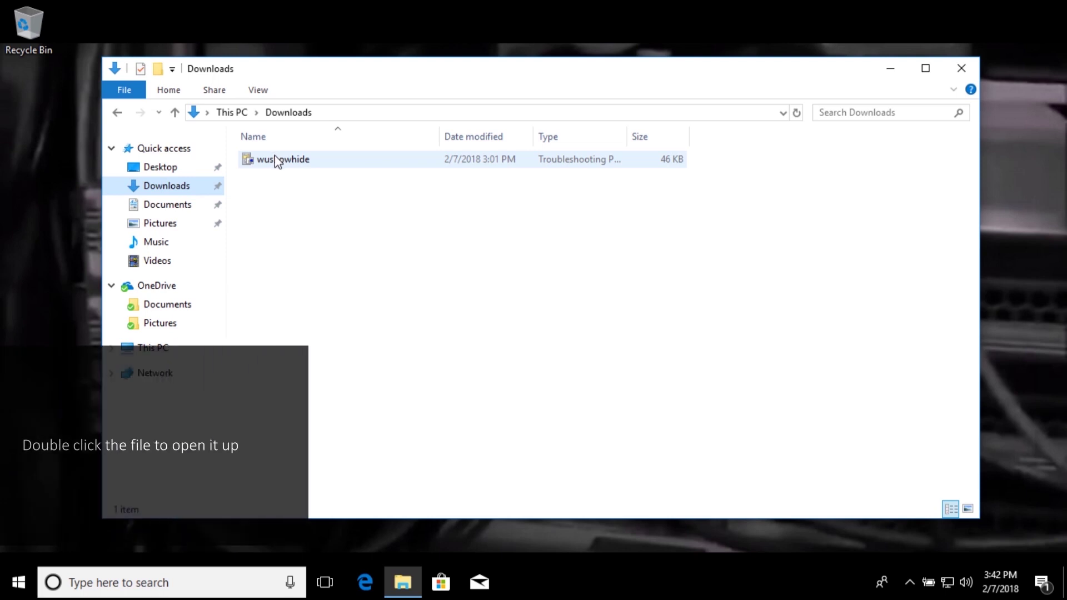
double_click(276, 160)
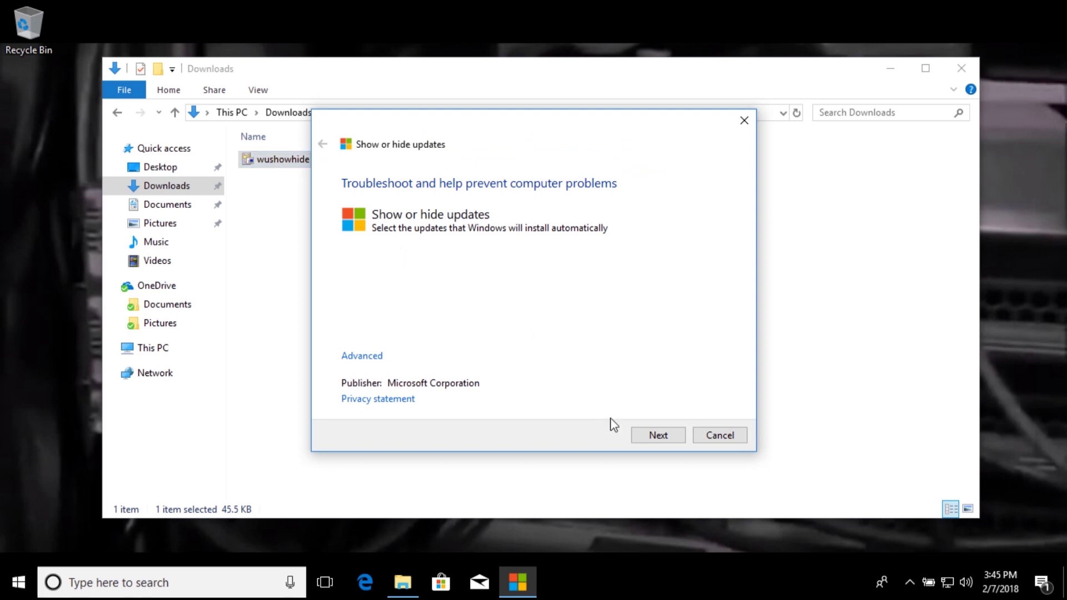
Step: Let the troubleshooter detect available updates, then choose Hide updates
left_click(656, 436)
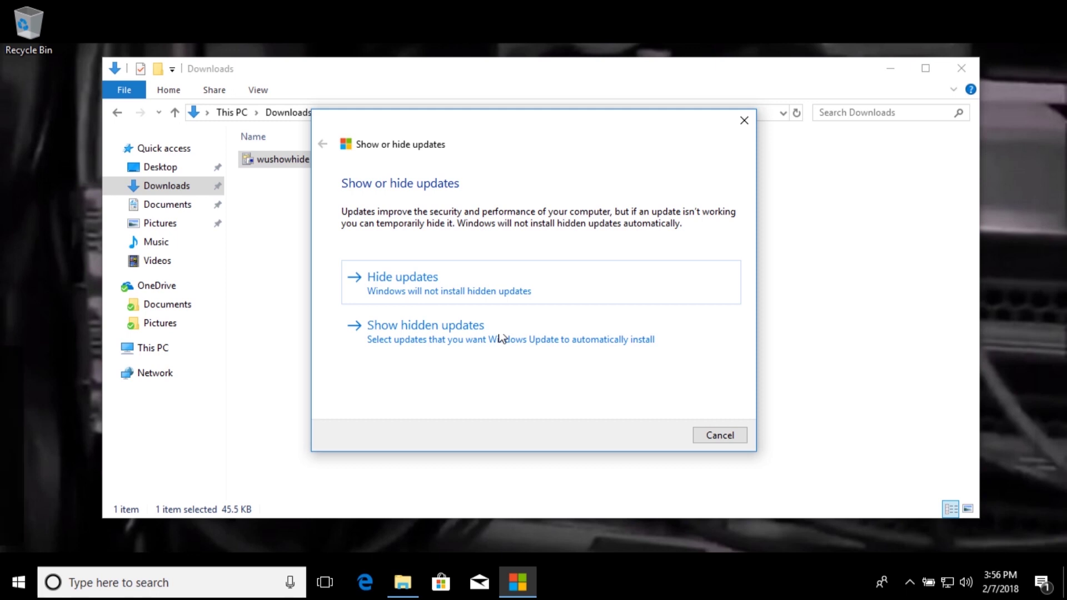
left_click(466, 278)
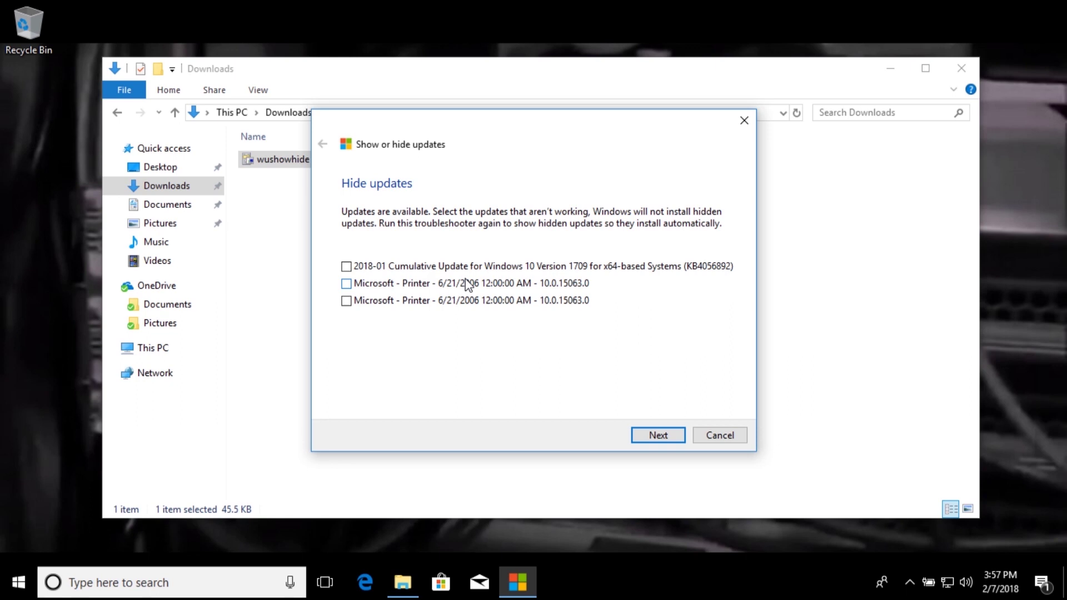
Step: Tick the 2018-01 Cumulative Update KB4056892 and hide it
left_click(347, 267)
left_click(643, 434)
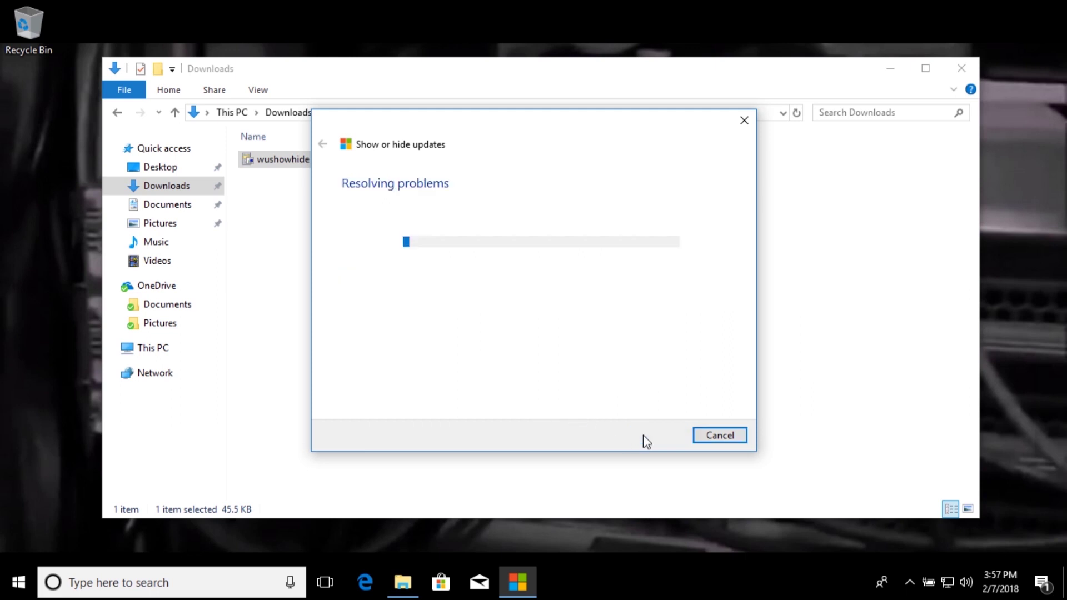